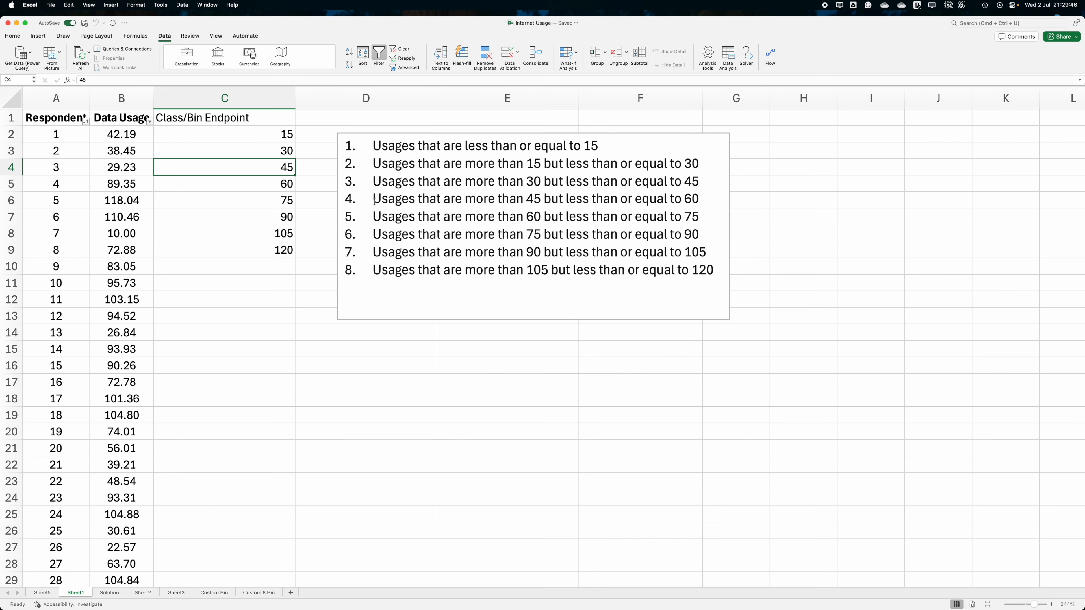
Step: Compare the bin endpoints in C2:C9 with the eight usage class definitions in the text box
left_click(528, 201)
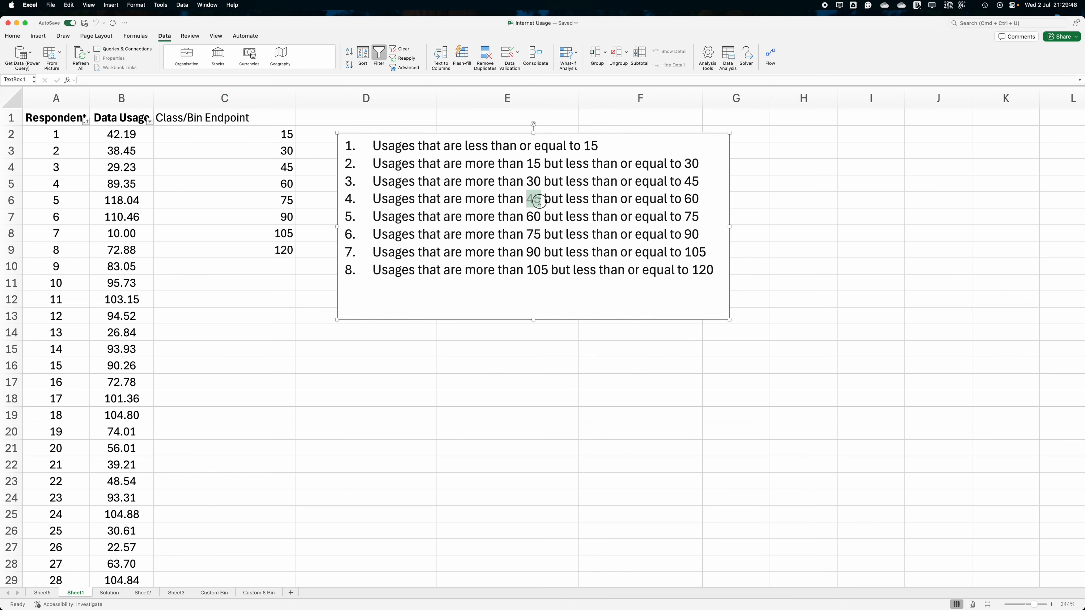
left_click_drag(684, 200, 701, 201)
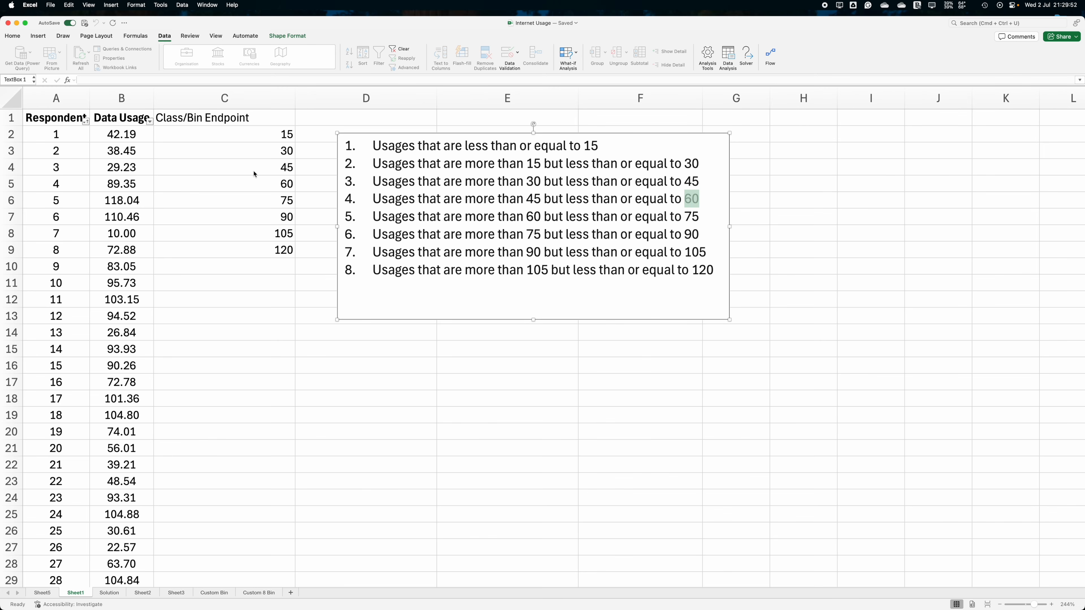
left_click(218, 122)
left_click_drag(241, 132, 256, 247)
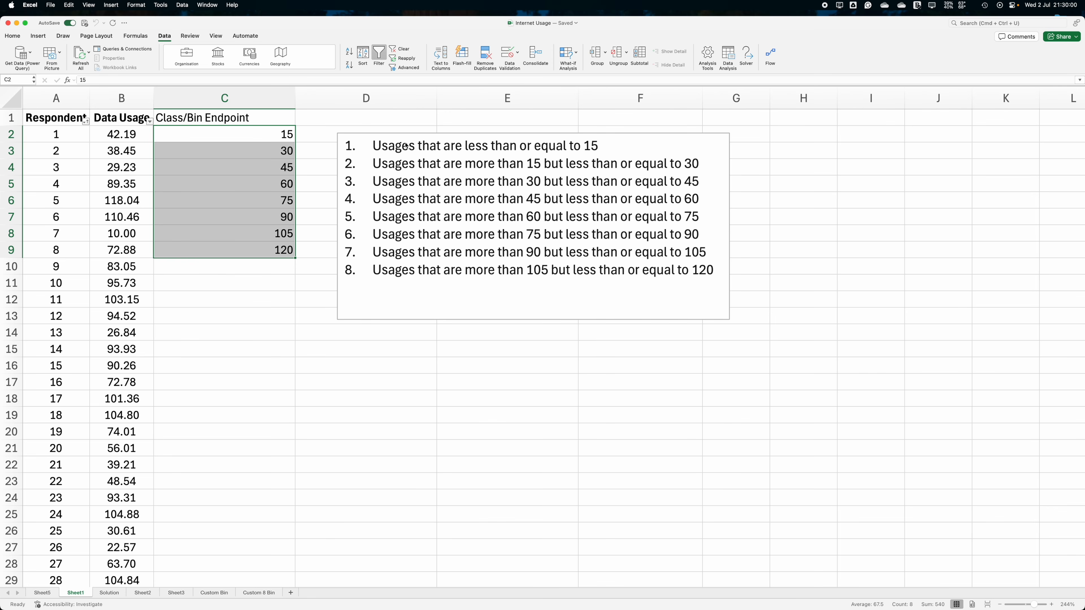
left_click(588, 148)
left_click(272, 141)
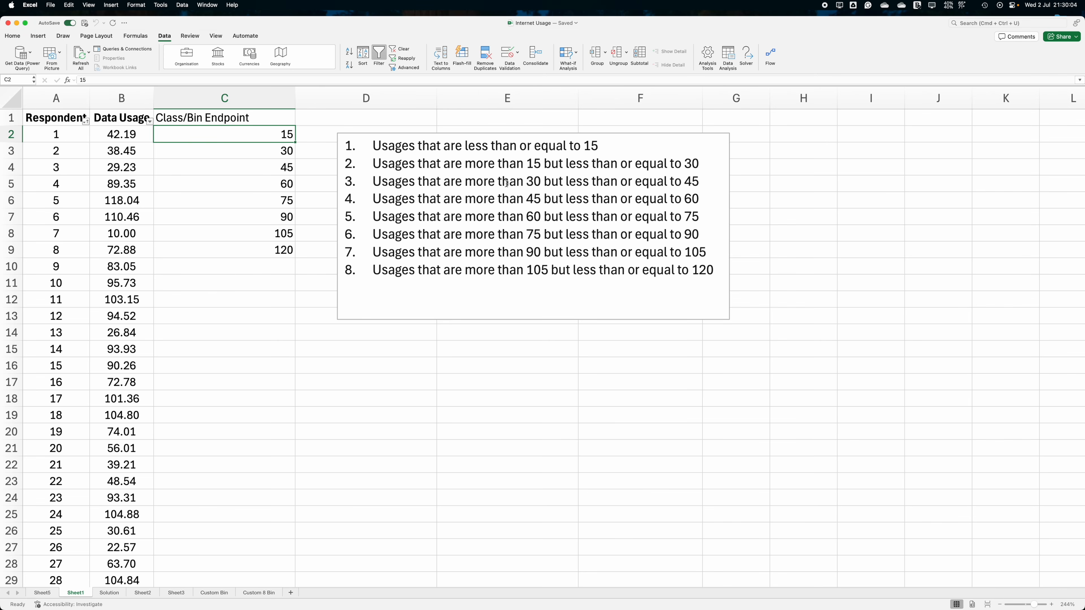
double_click(691, 182)
left_click(261, 167)
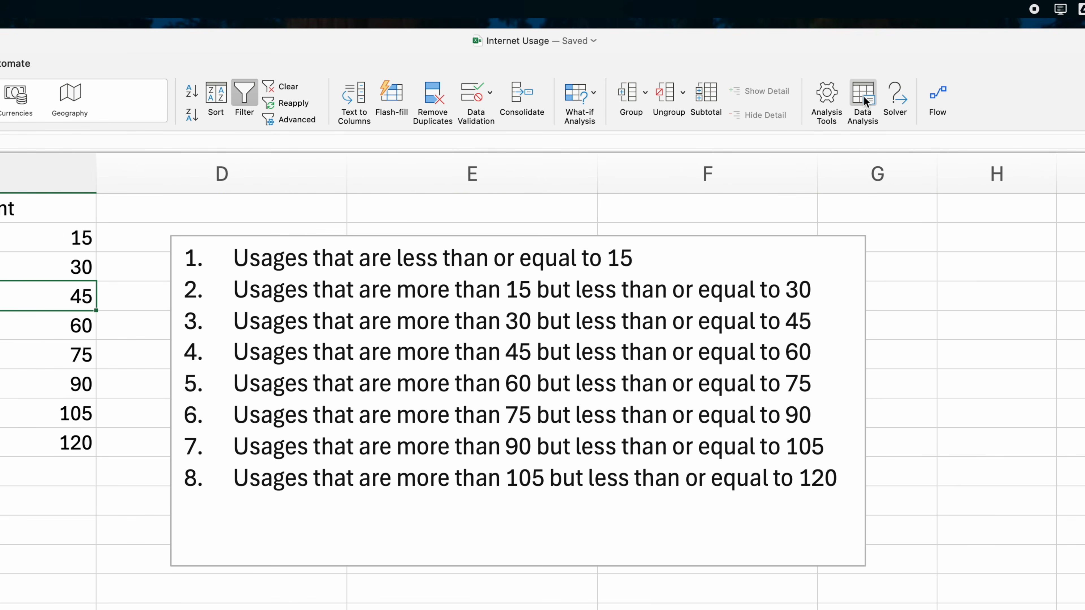
Step: Start a Histogram data analysis with the Data Usage column, B1:B201 including its header, as the input range
left_click(863, 96)
scroll(639, 336, "up", 2)
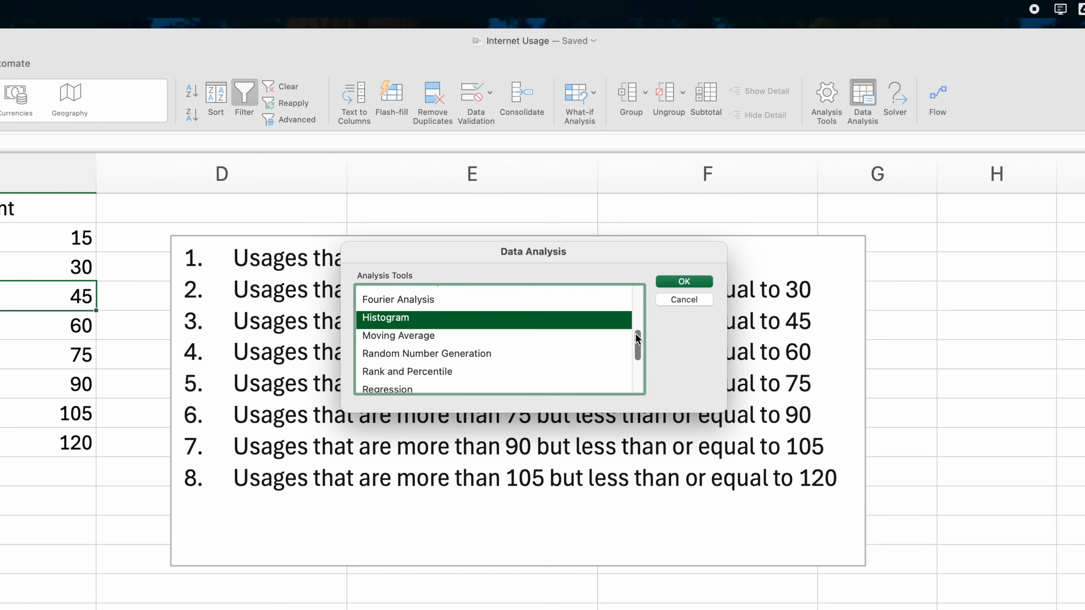
left_click(680, 282)
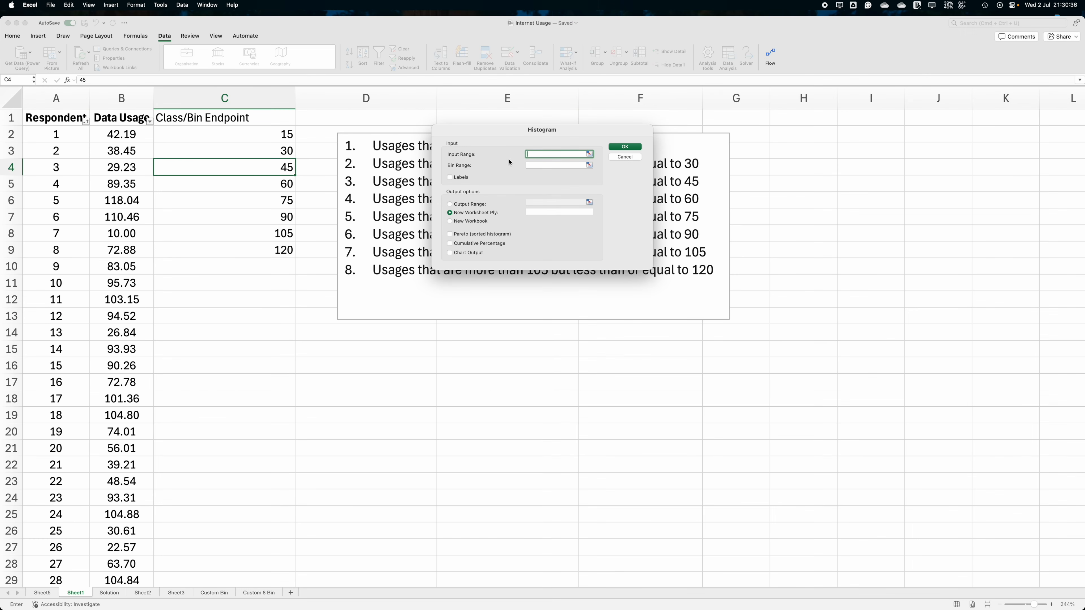
left_click(590, 155)
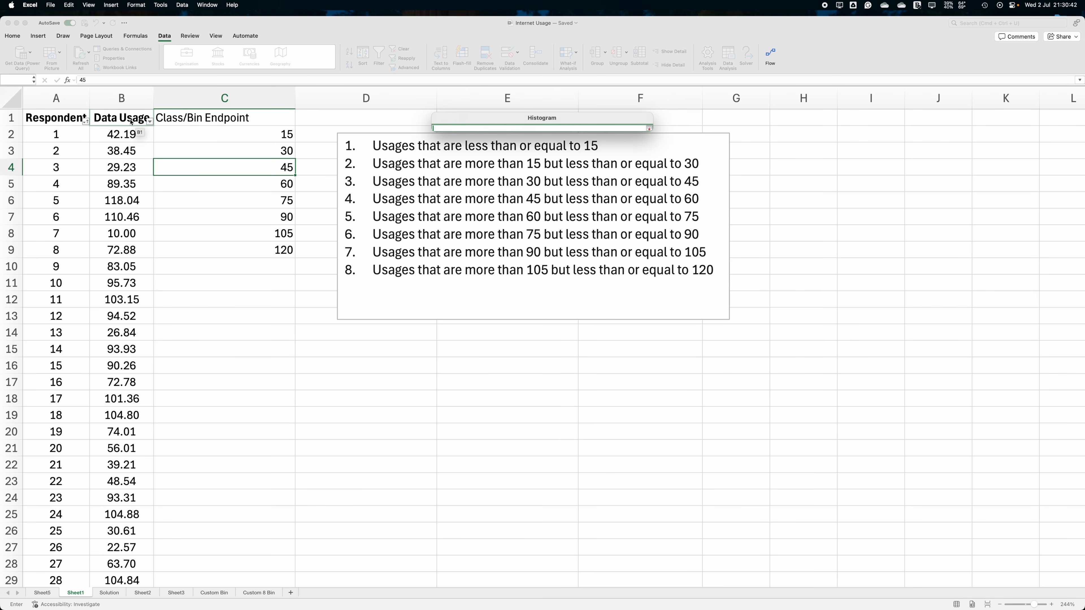
left_click_drag(135, 120, 148, 530)
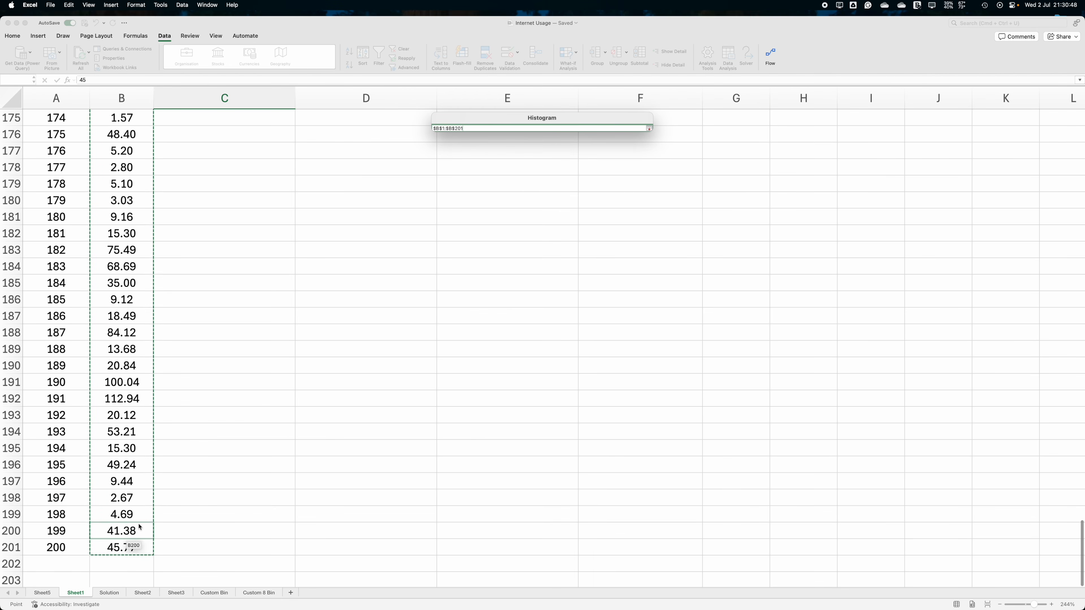
left_click(649, 129)
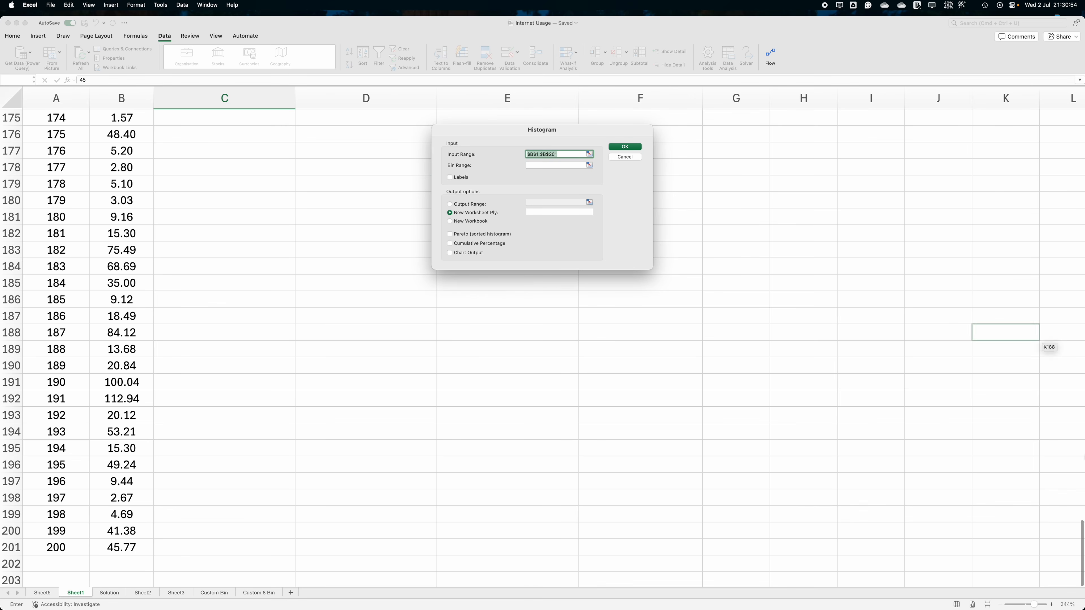
Step: Set the histogram's bin range to the Class/Bin Endpoint column, C1:C9 including its header
left_click_drag(1082, 558, 1082, 145)
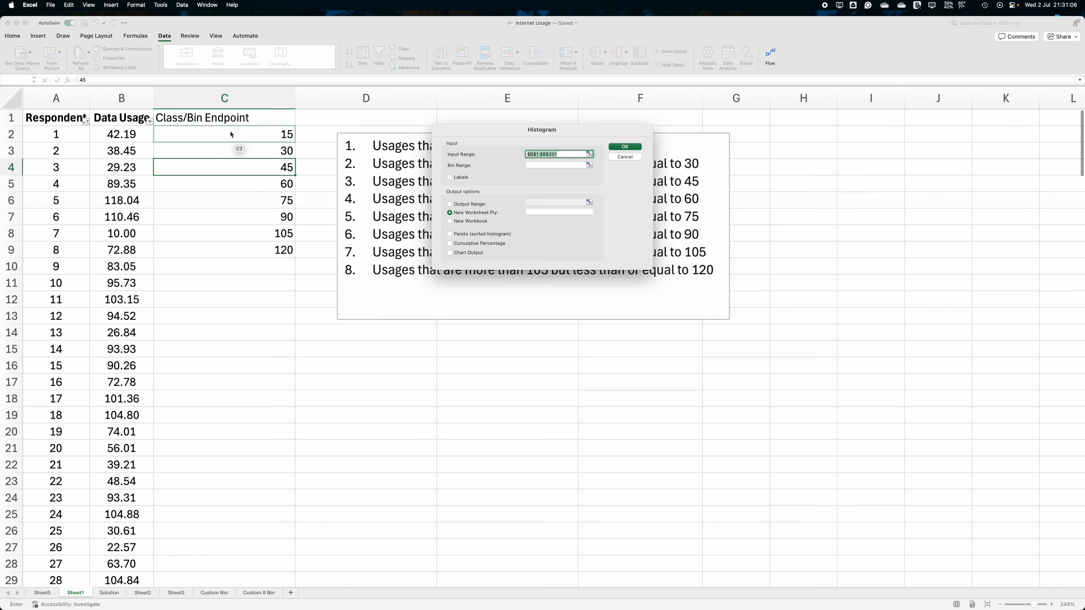
left_click(589, 165)
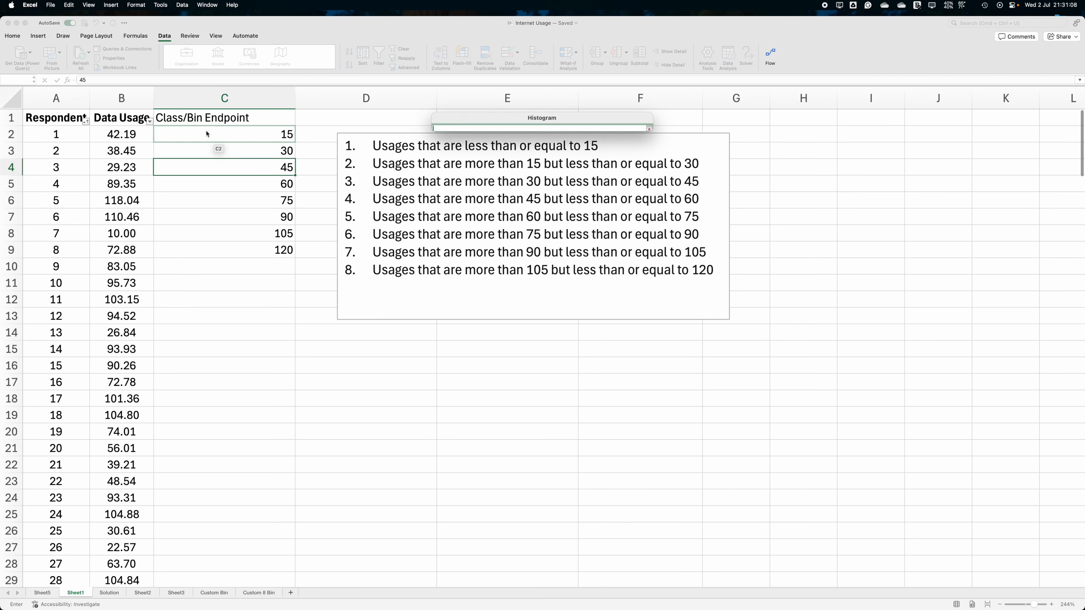
left_click_drag(208, 121, 234, 250)
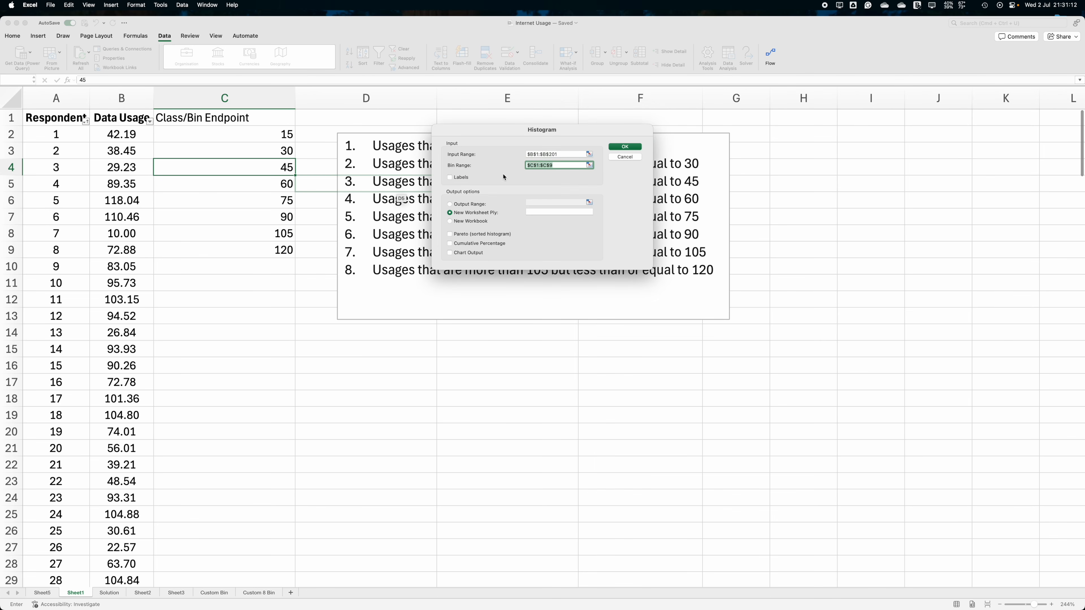
Step: Generate the histogram on a new worksheet with Labels and Chart Output enabled
left_click(465, 179)
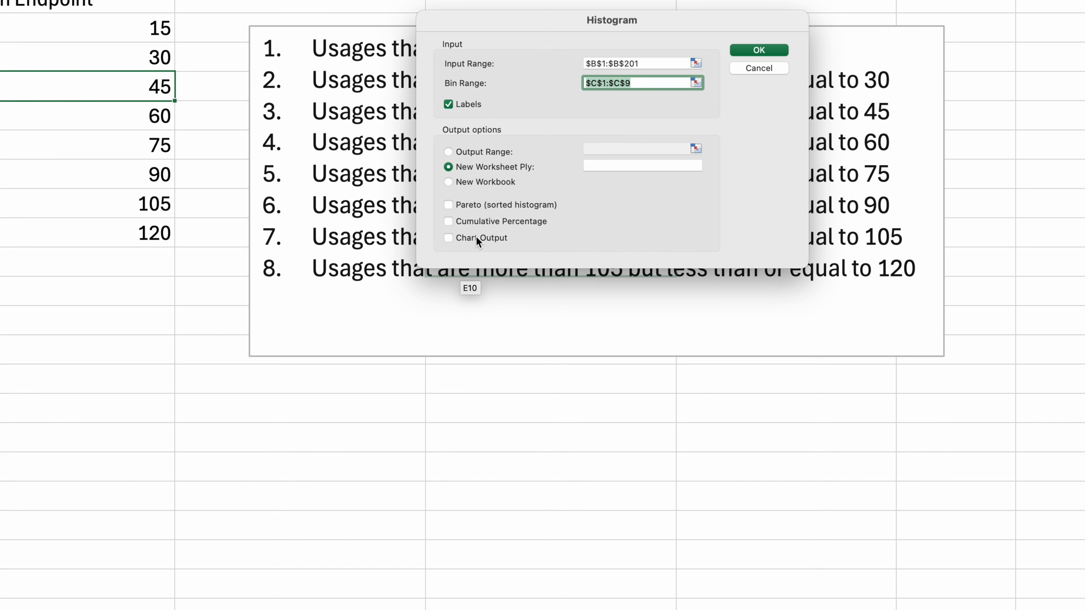
left_click(477, 239)
left_click(740, 50)
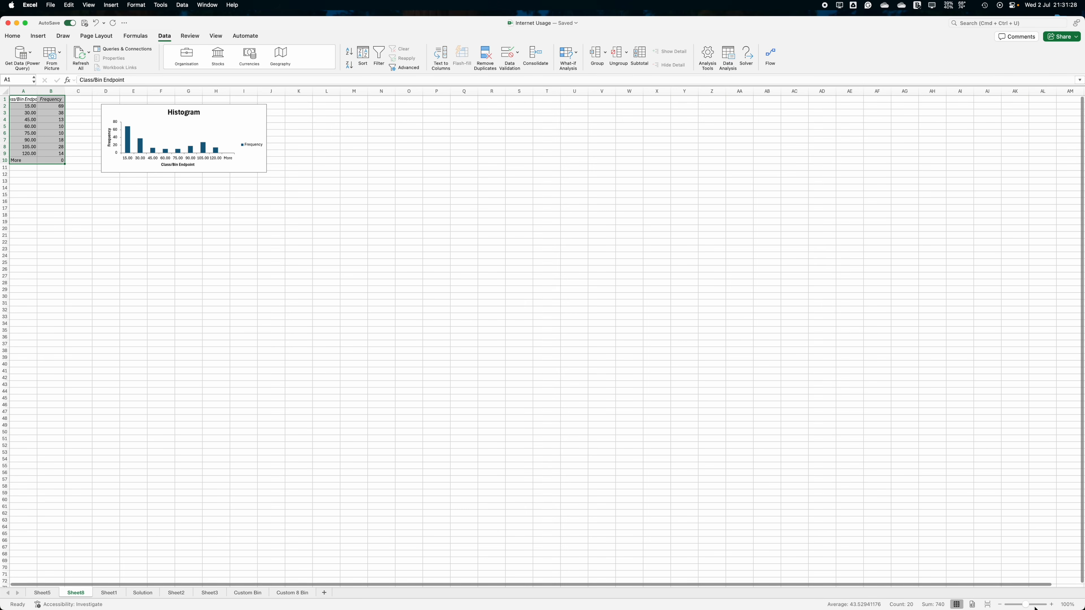
Step: Delete the "More" row, row 10, from the frequency table
left_click_drag(1025, 604, 1037, 604)
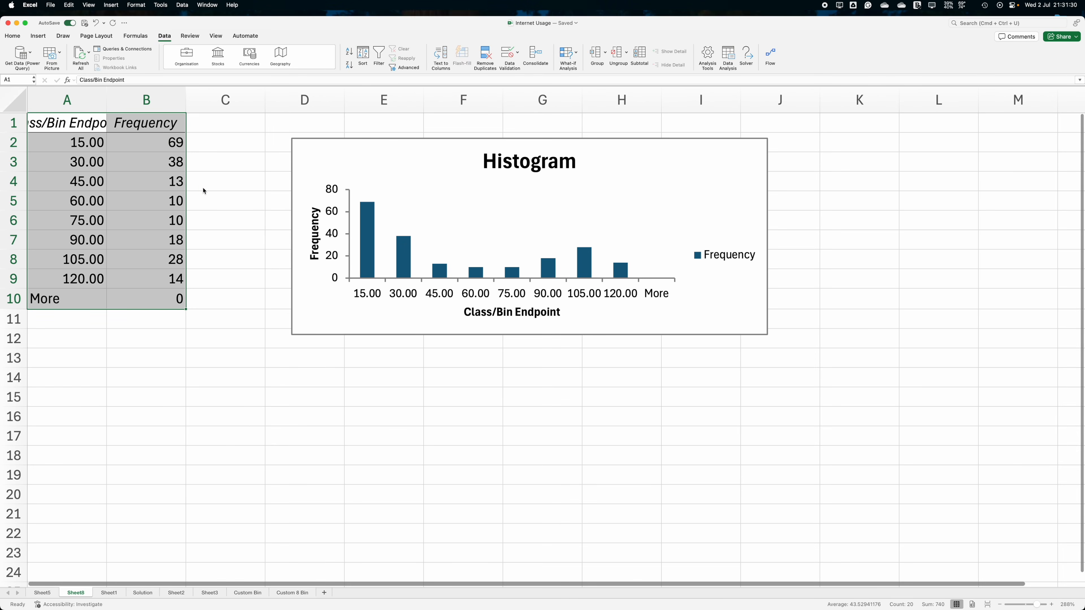
left_click(215, 188)
left_click(150, 147)
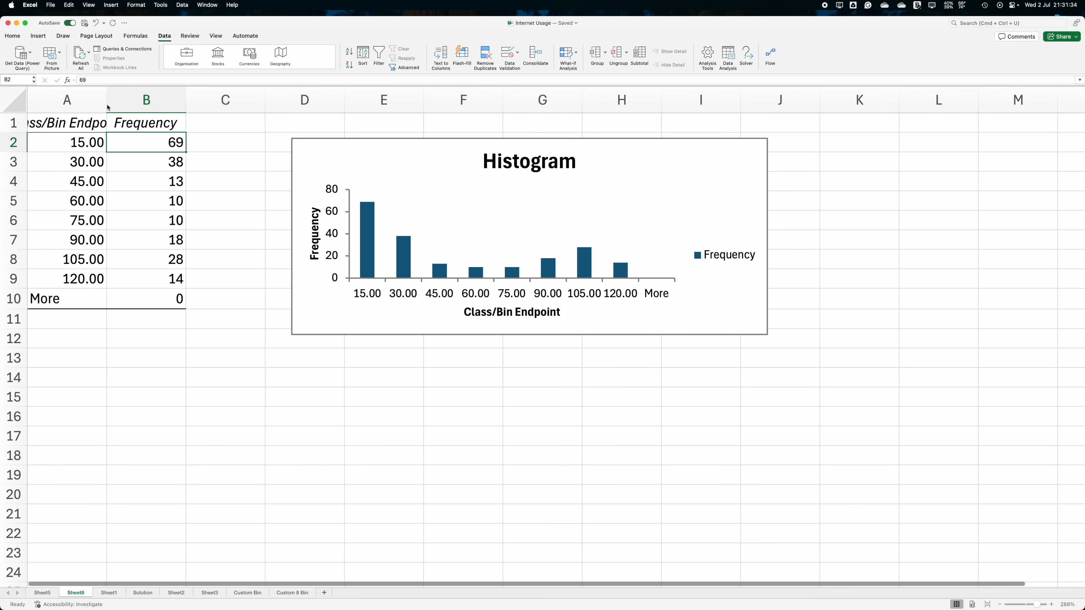
key("ctrl+Down")
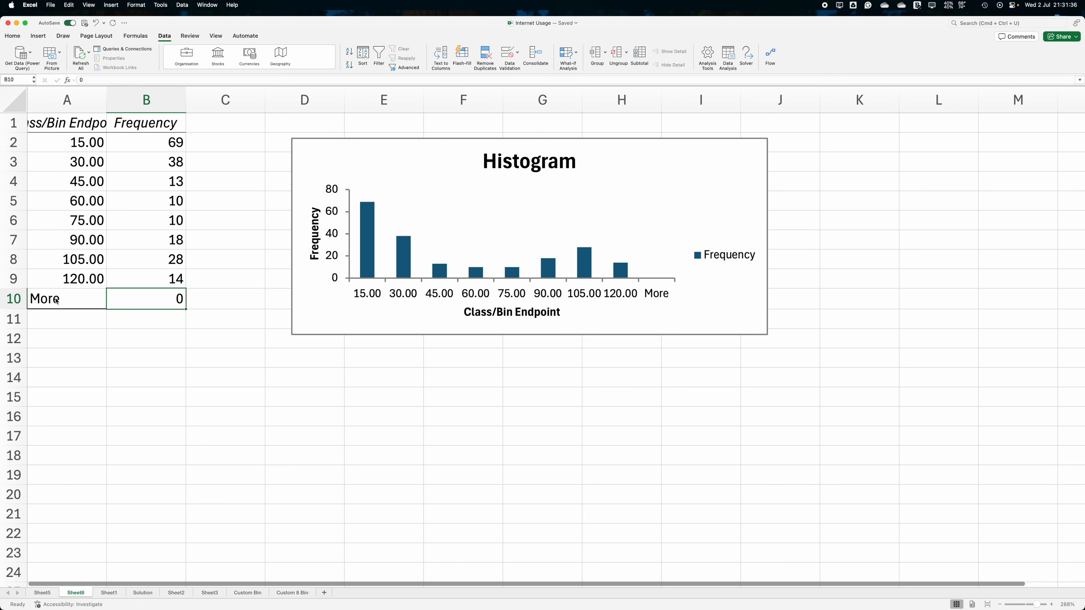
left_click(15, 299)
right_click(14, 299)
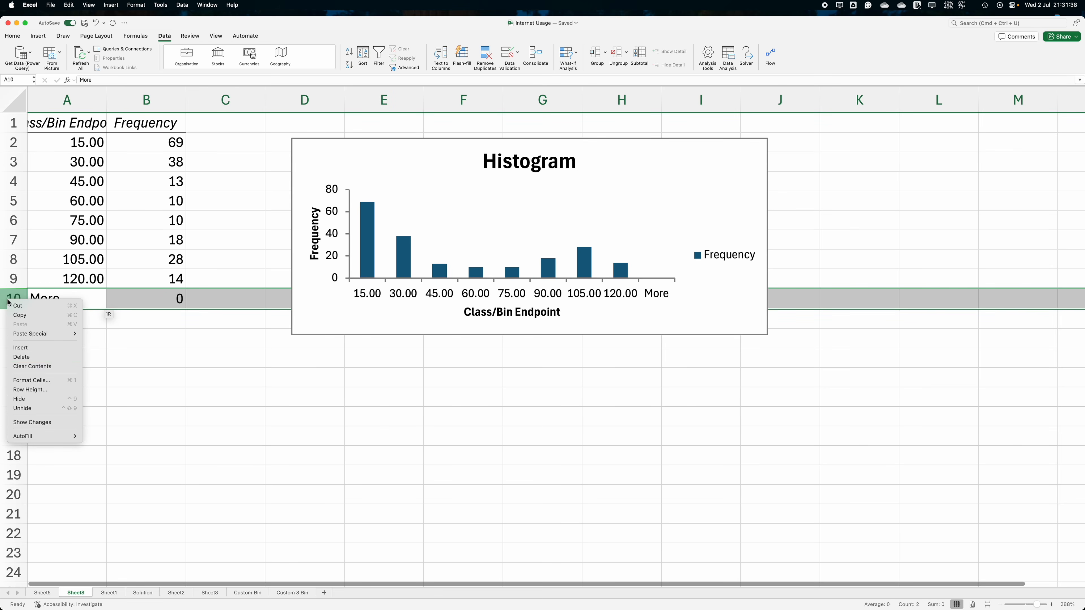
left_click(55, 357)
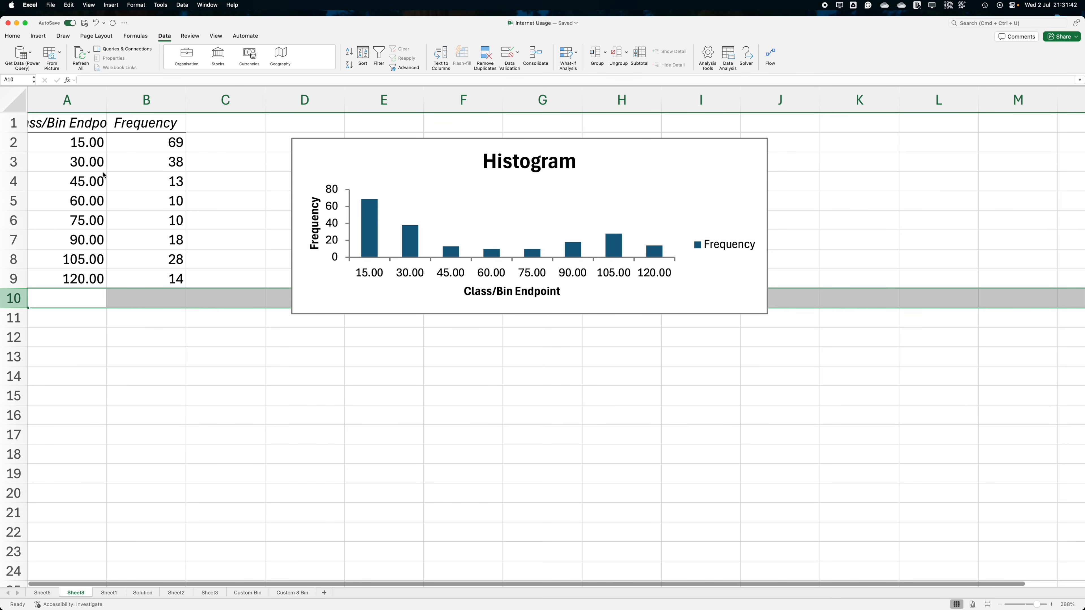
Step: Replace the bin endpoint in cell A3 with the interval label (15,30]
left_click(393, 267)
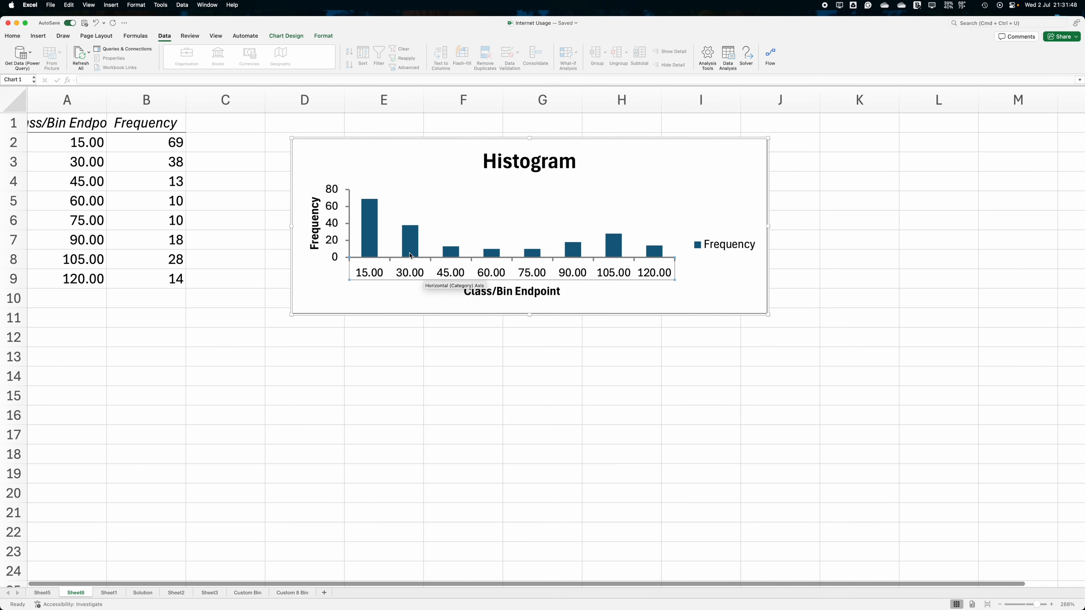
left_click(89, 164)
double_click(89, 164)
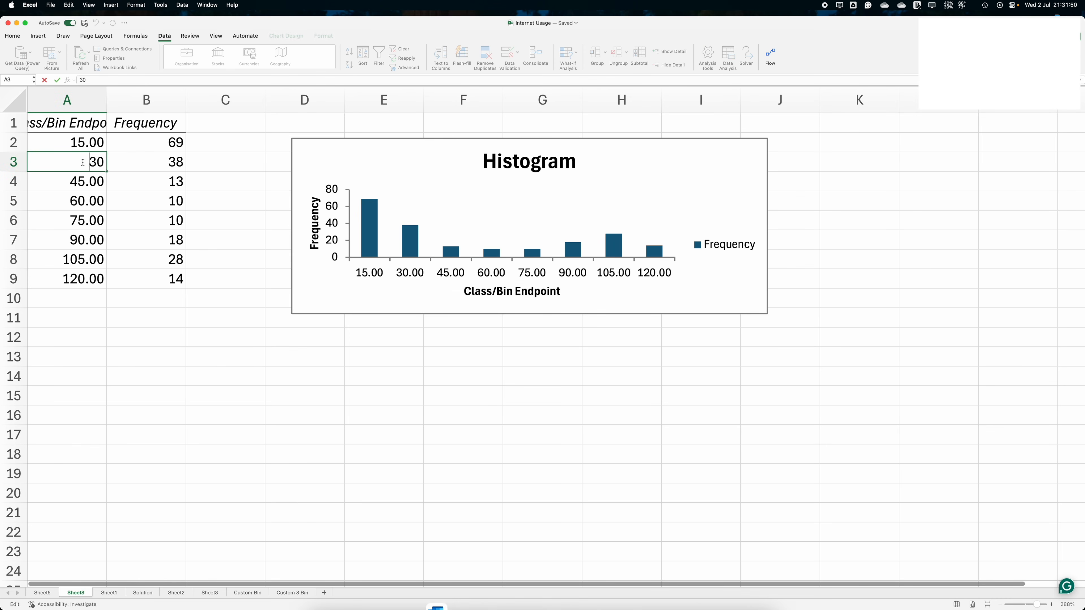
type("15")
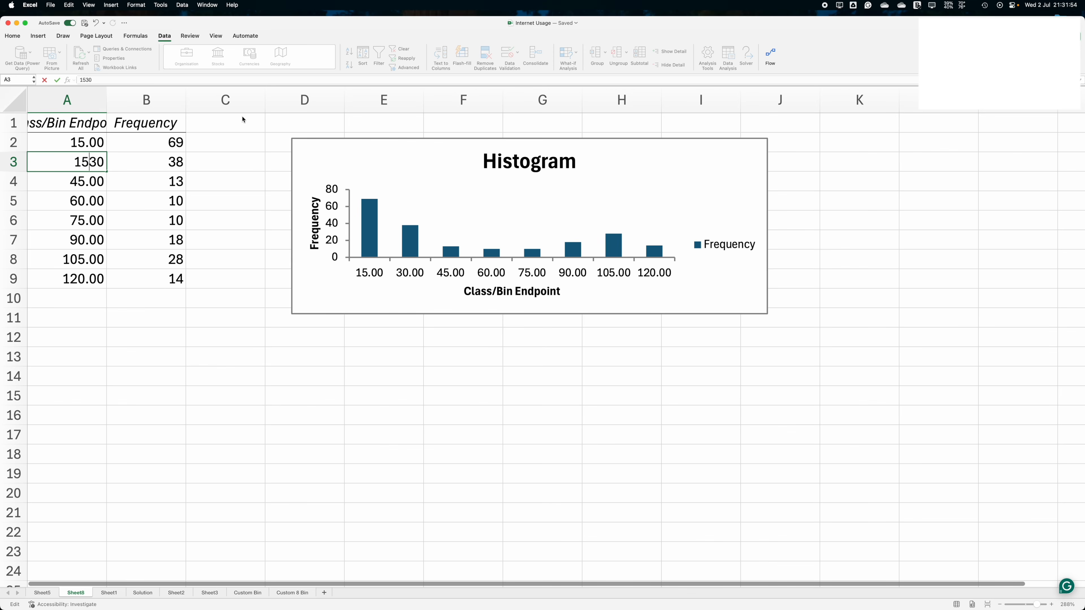
left_click(89, 82)
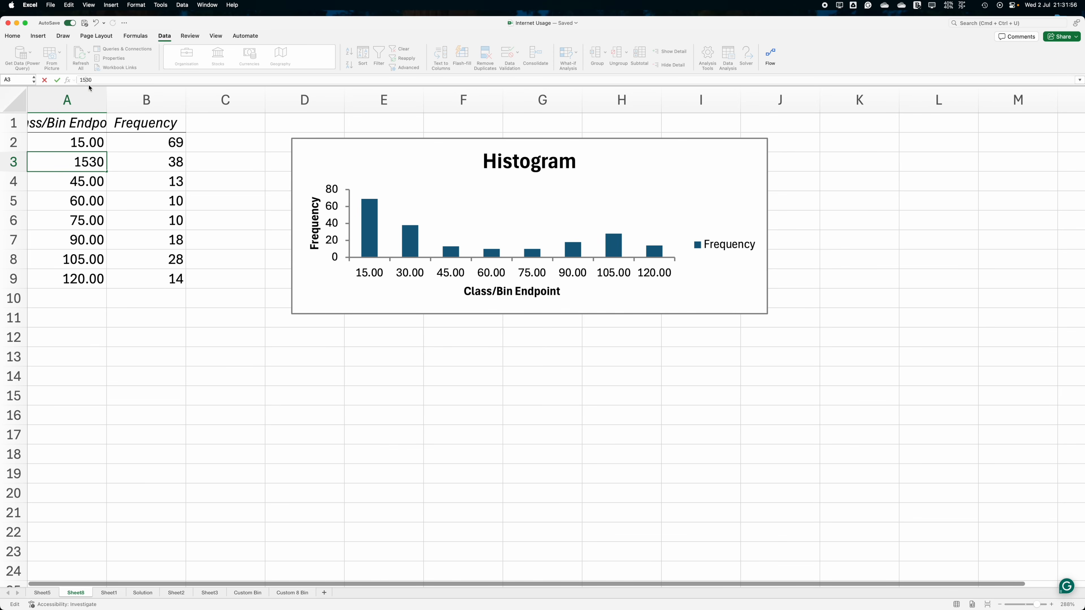
type(",30]")
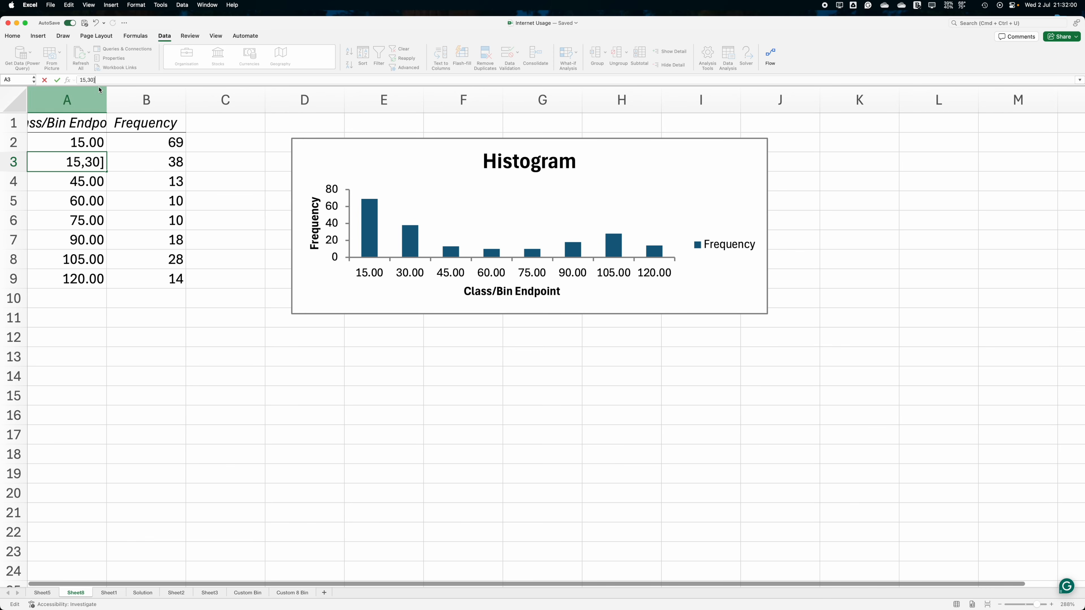
left_click(81, 81)
type("]")
key("BackSpace")
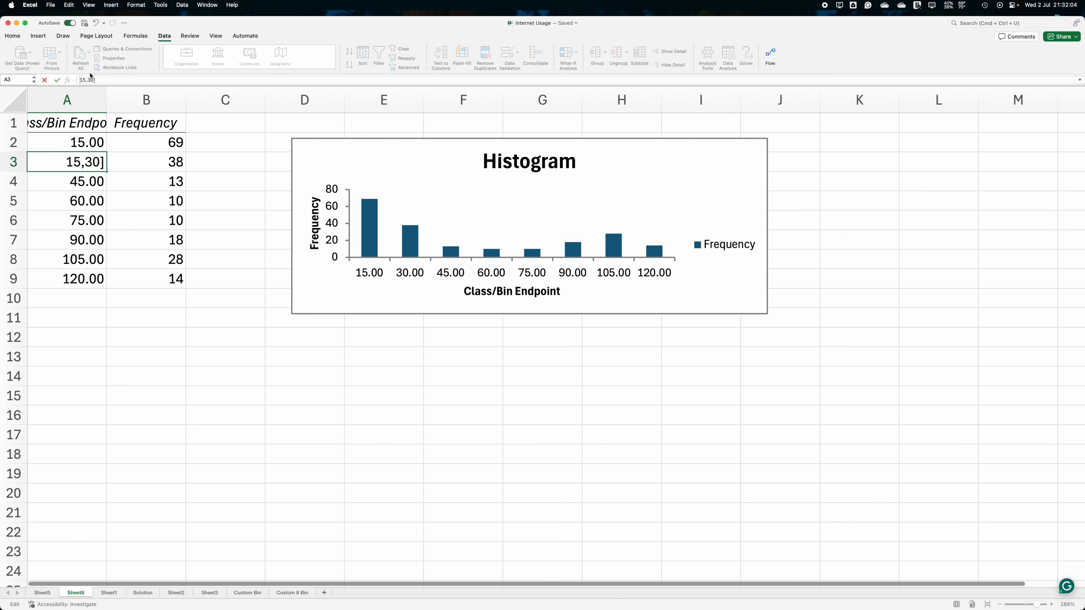
type("(")
key("Return")
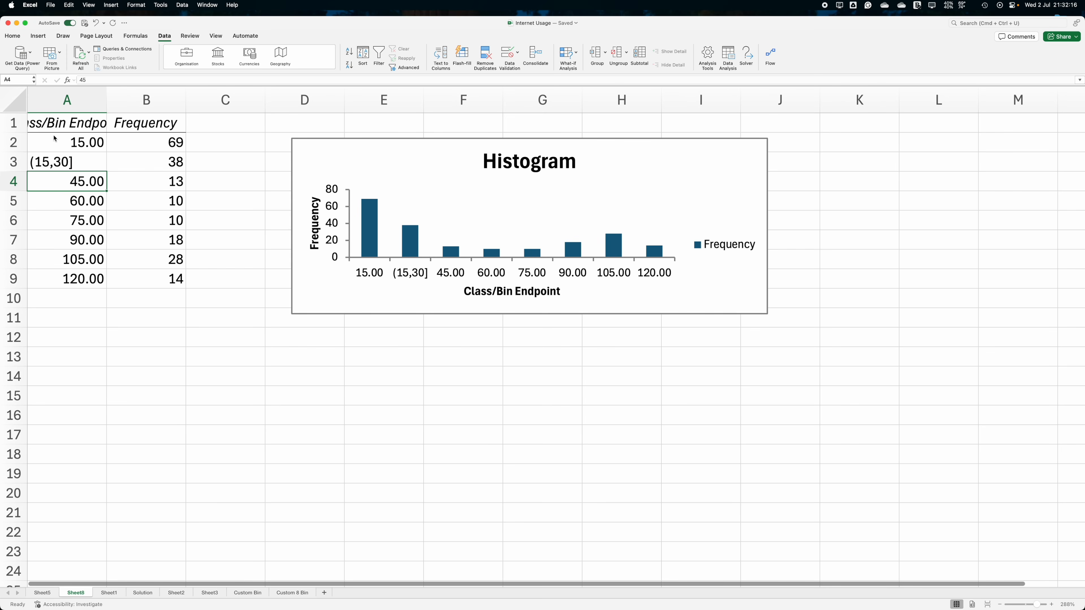
Step: Replace the first bin endpoint in cell A2 with the interval label [0,15]
left_click(62, 143)
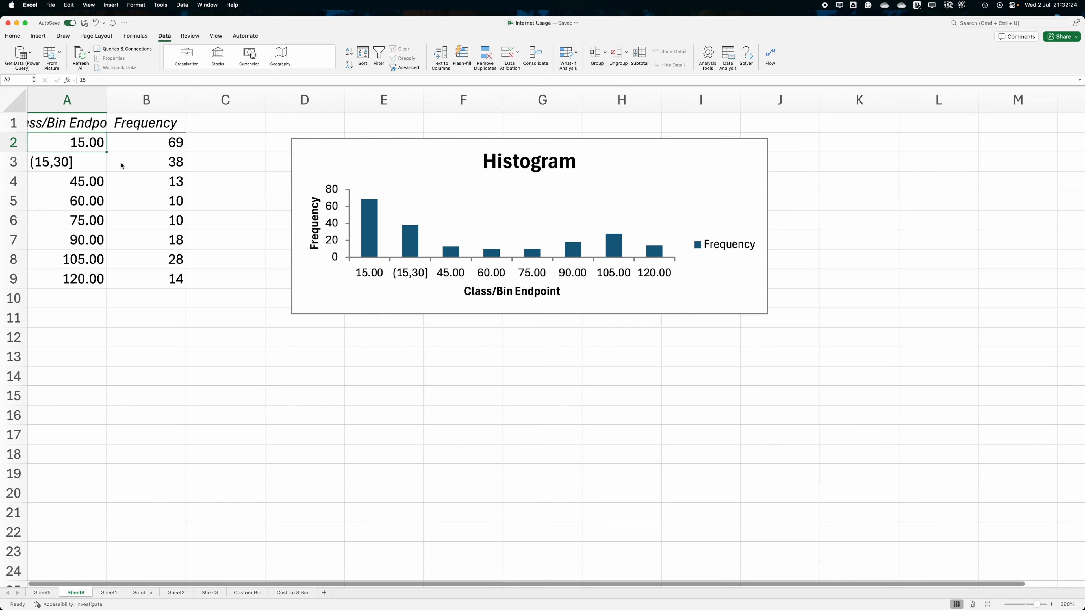
double_click(66, 146)
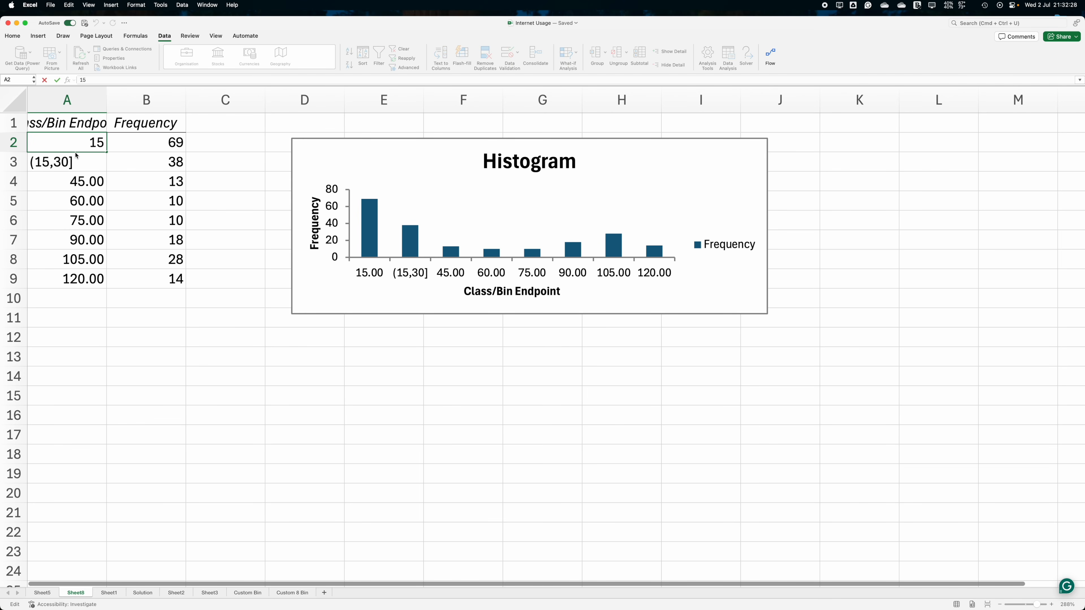
type("0,")
left_click(103, 149)
type("]")
type("[")
key("BackSpace")
type("(")
key("BackSpace")
type("[]")
key("BackSpace")
key("Return")
left_click(61, 145)
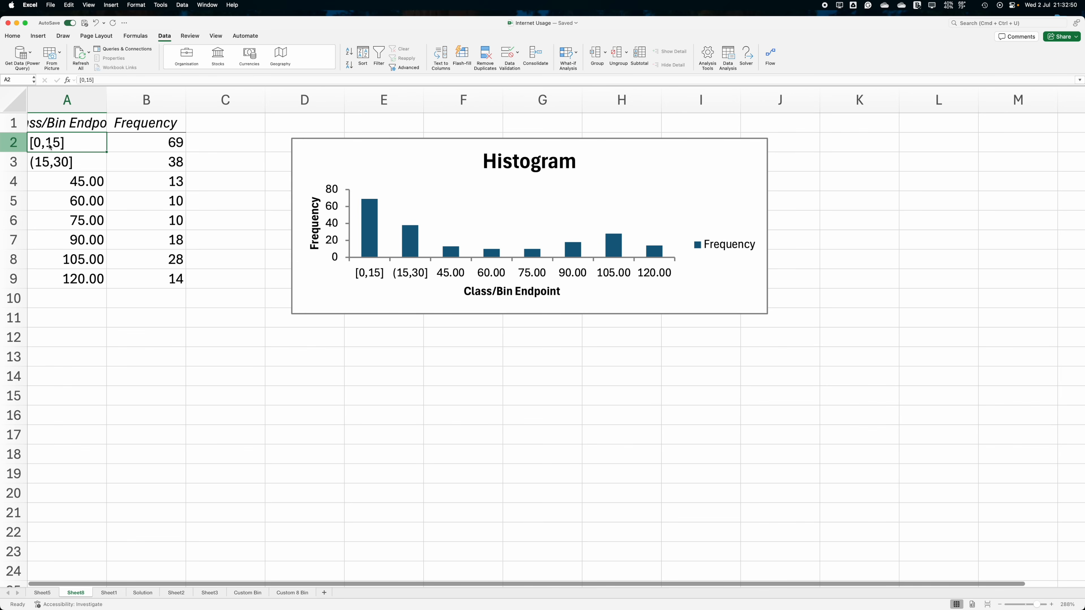
Step: Replace the bin endpoint in cell A4 with the interval label (30,45]
left_click(64, 187)
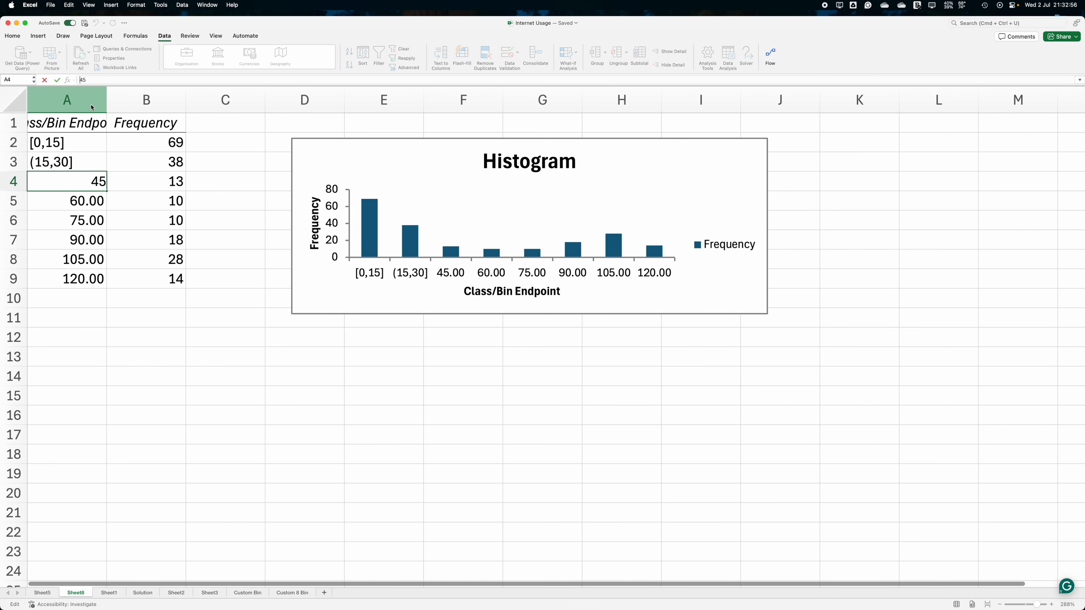
type("(30,45")
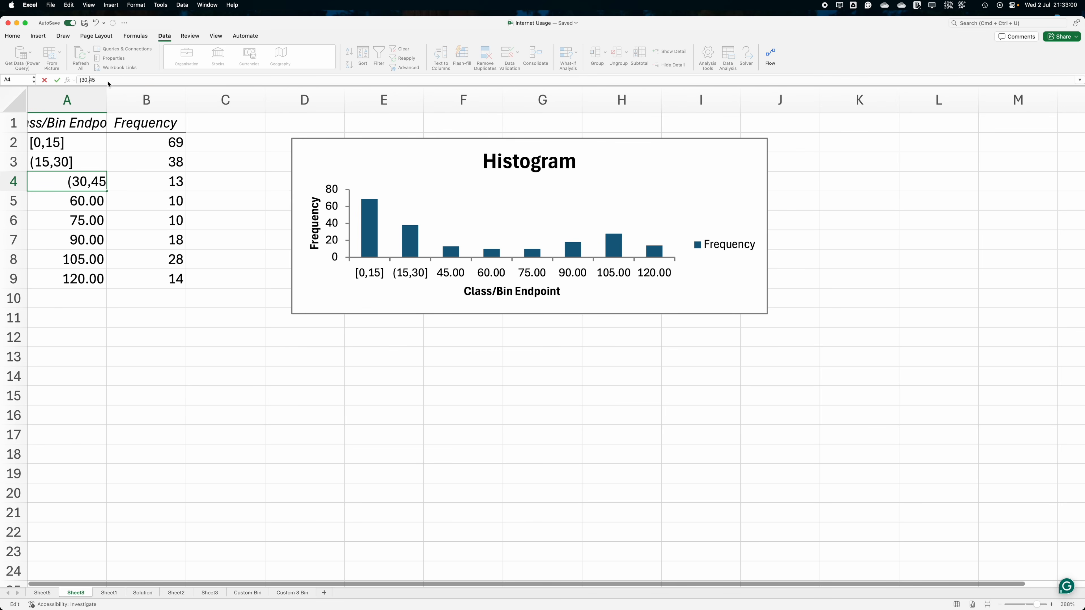
type("]")
key("Return")
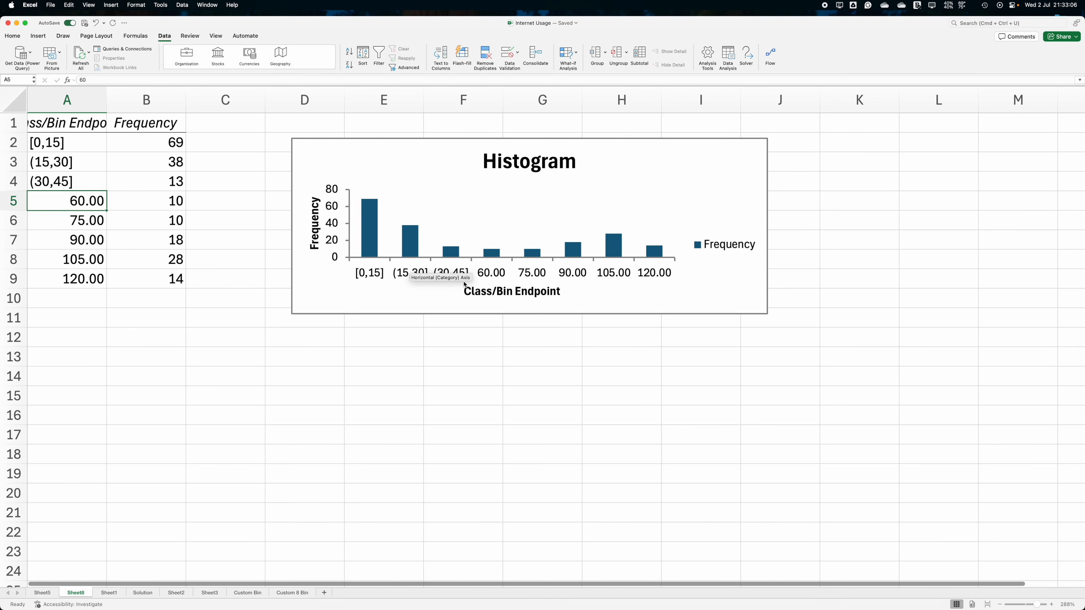
Step: Replace the last bin endpoint in cell A9 with the interval label (105,120]
left_click(88, 283)
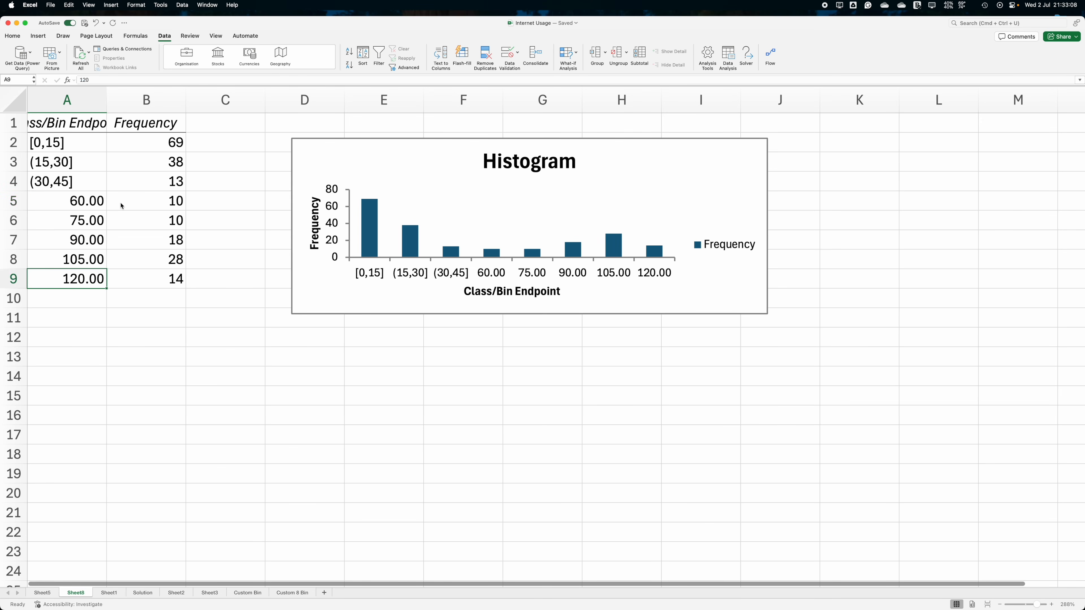
left_click(96, 82)
type("]")
left_click(81, 80)
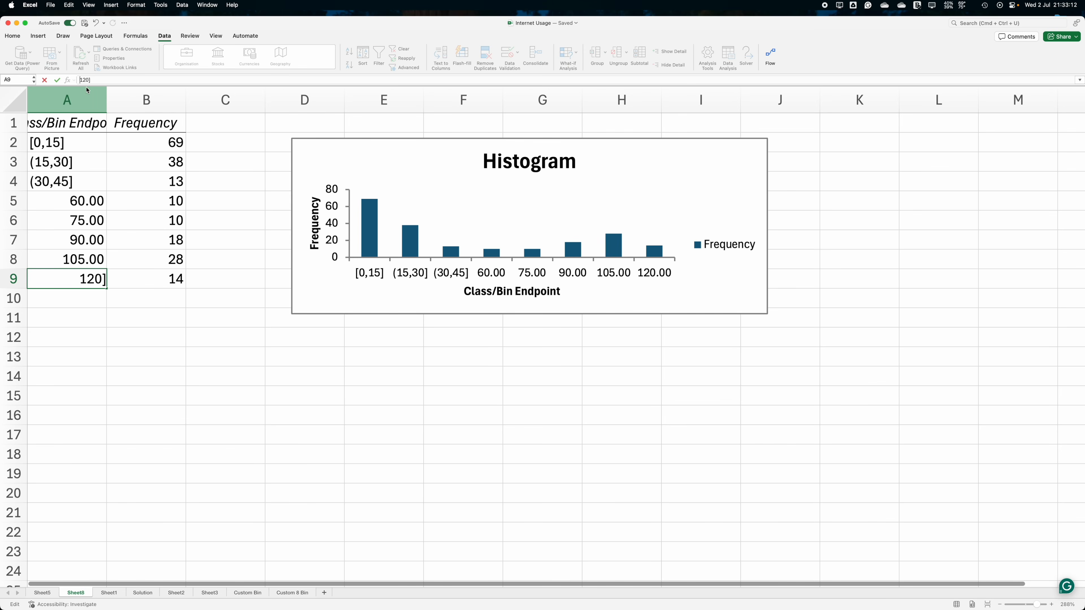
type("105")
key("Home")
type("(")
key("Right")
key("Right")
key("Right")
type(",")
key("Return")
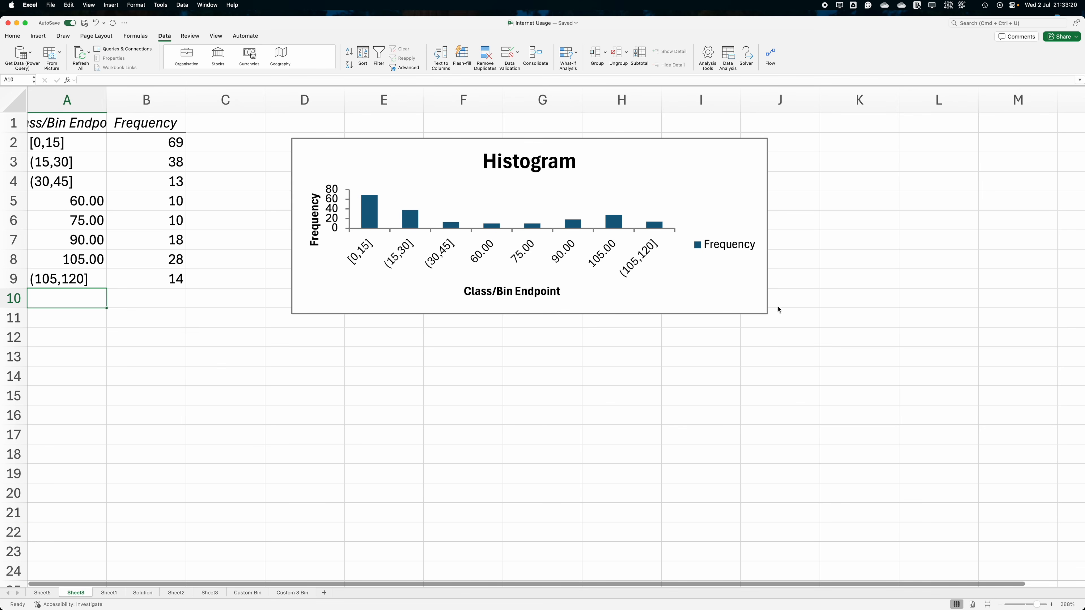
Step: Enlarge the histogram chart to about 5.81" wide and 2.71" high, keeping its upper-left corner in place
left_click(768, 314)
left_click_drag(767, 314, 803, 377)
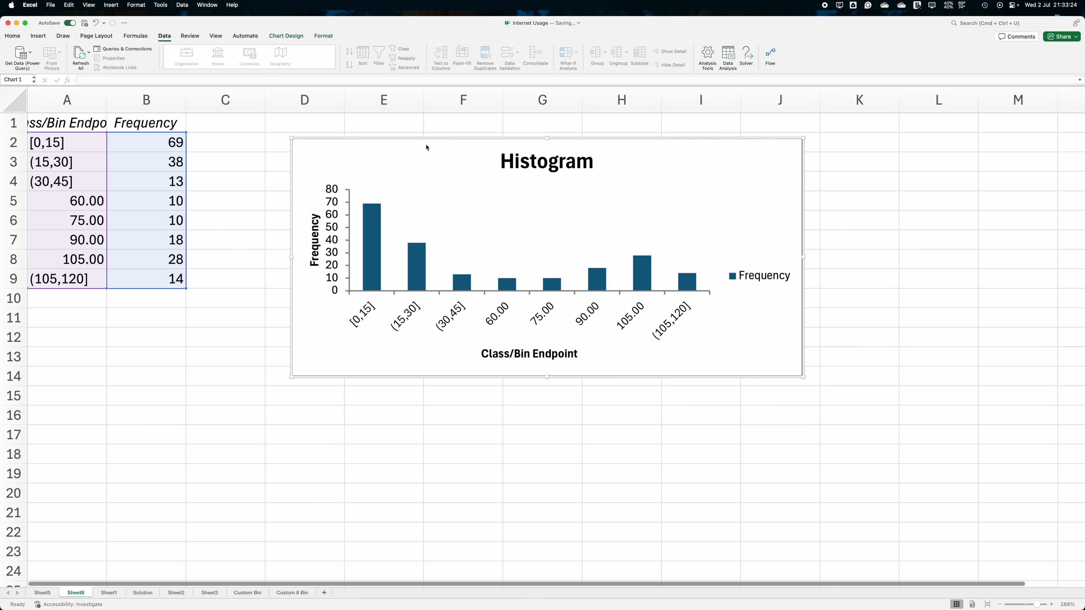
left_click(321, 36)
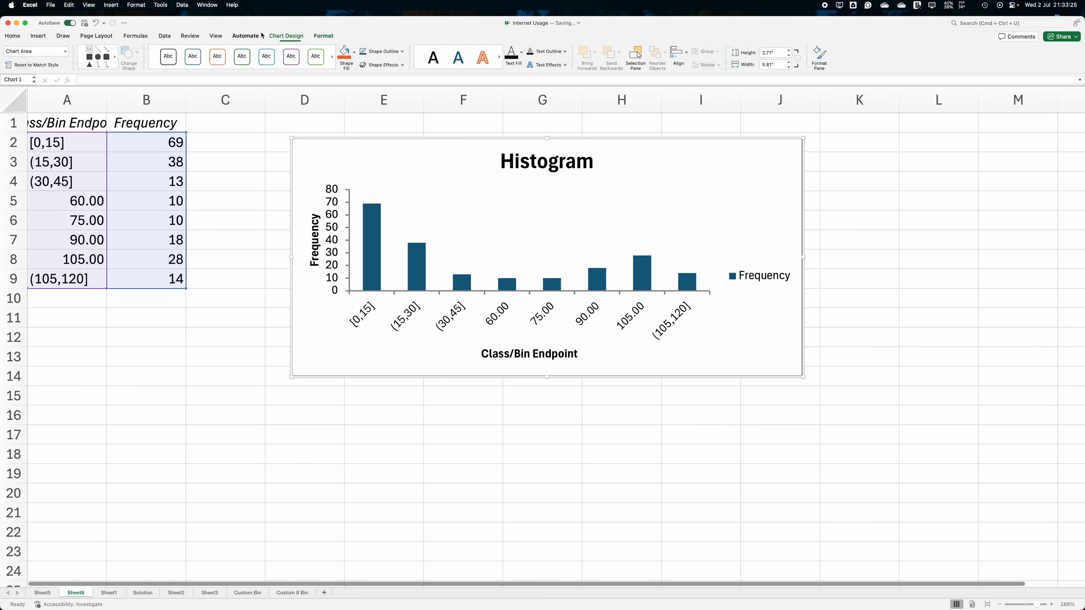
left_click(282, 36)
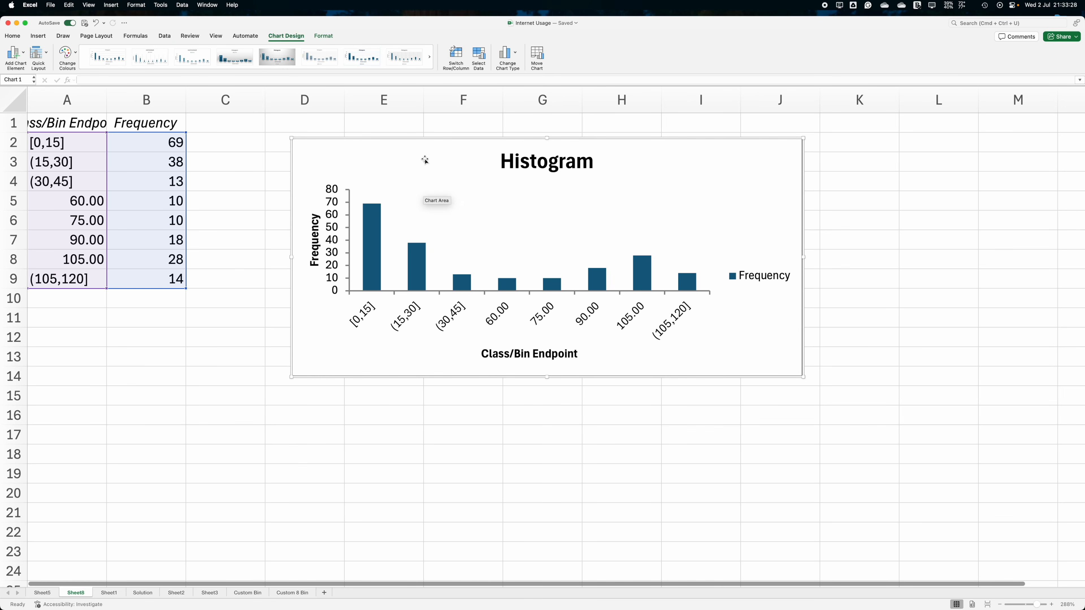
left_click(16, 58)
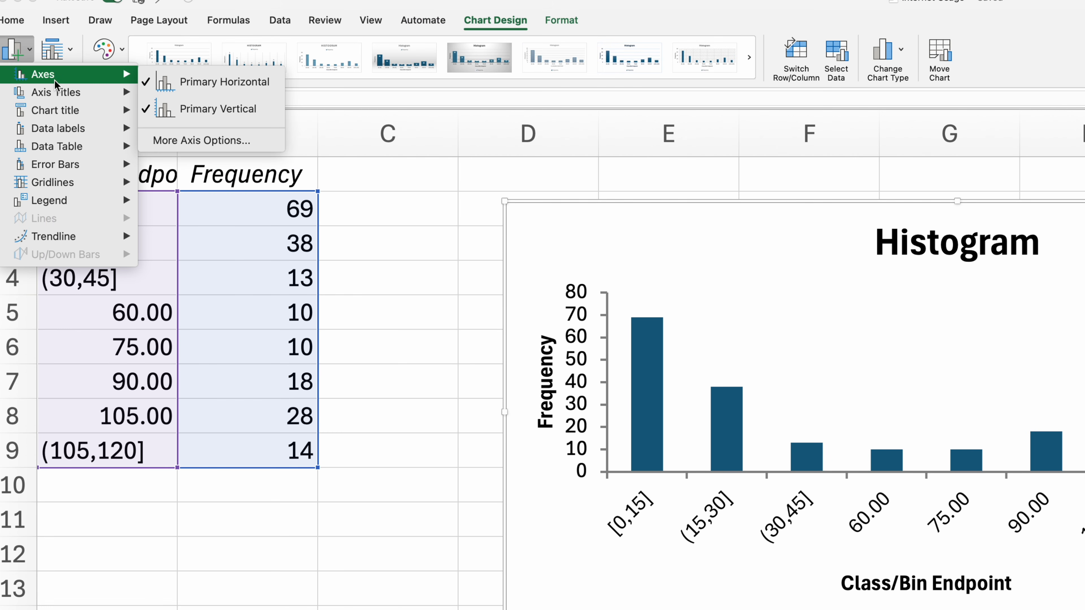
mouse_move(79, 128)
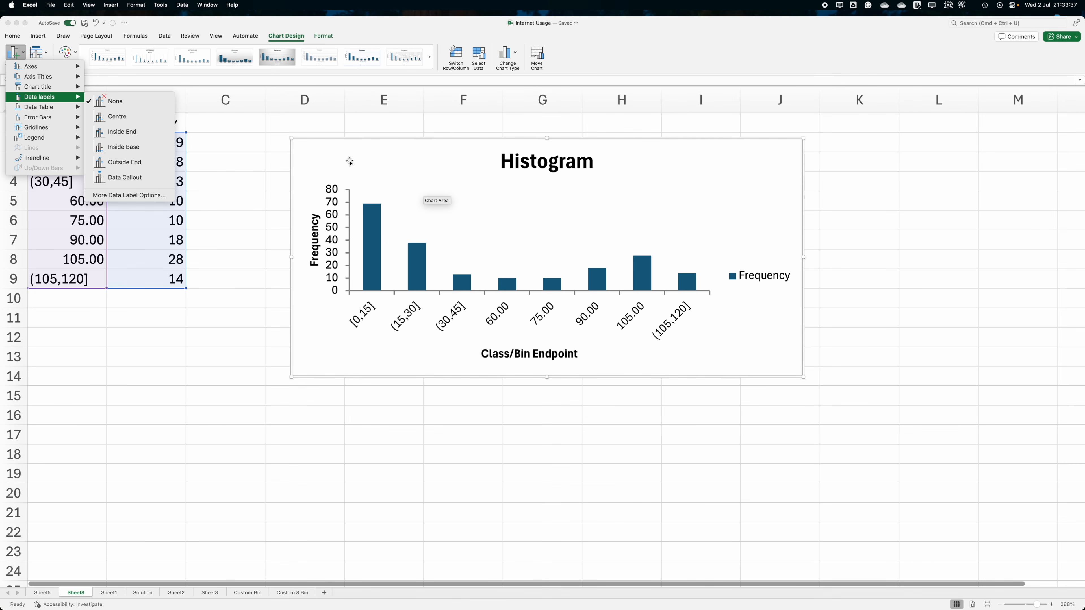
left_click(610, 245)
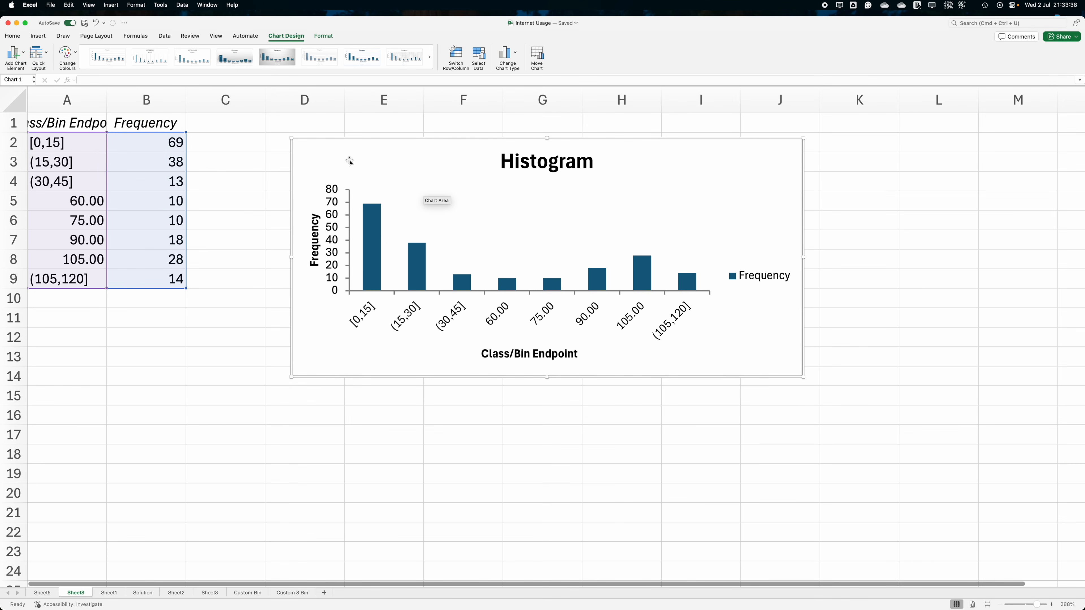